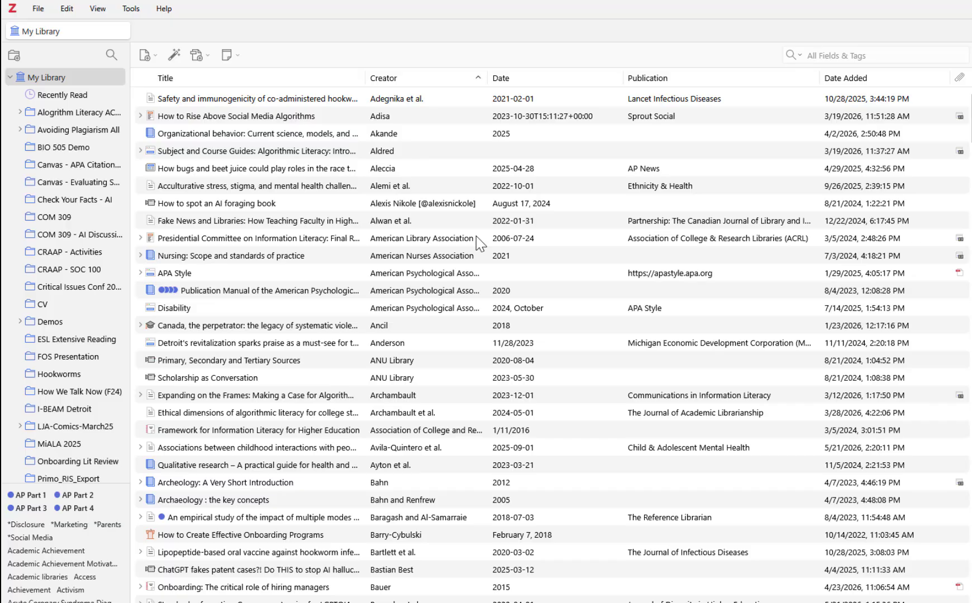
Step: Browse the full My Library list and view the contents of the BIO 505 Demo, Check Your Facts - AI and COM 309 collections
{"action": "scroll", "coordinate": [475, 235], "scroll_direction": "down", "scroll_amount": 13}
{"action": "scroll", "coordinate": [476, 236], "scroll_direction": "up", "scroll_amount": 13}
{"action": "left_click", "coordinate": [76, 147]}
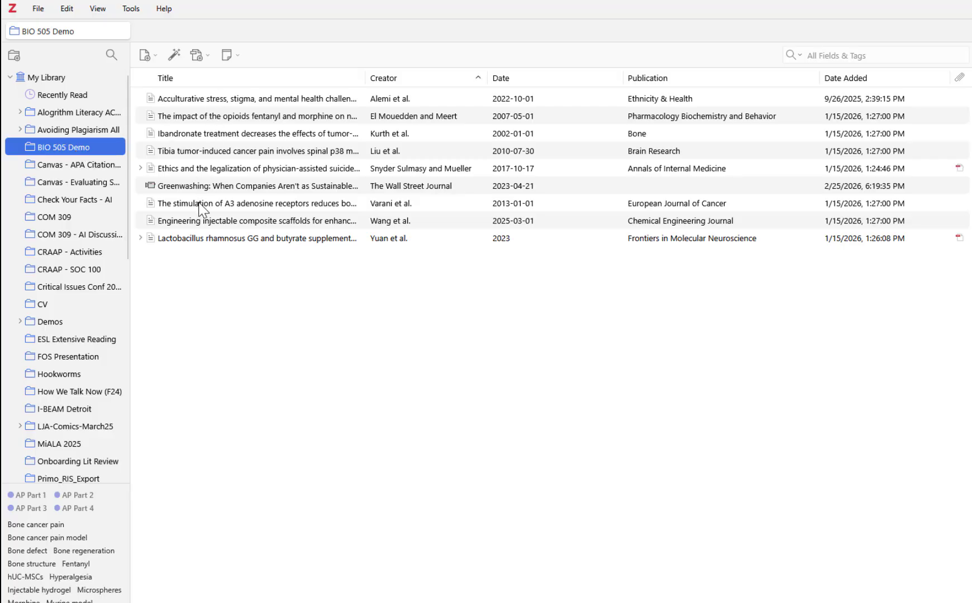
{"action": "left_click", "coordinate": [72, 201]}
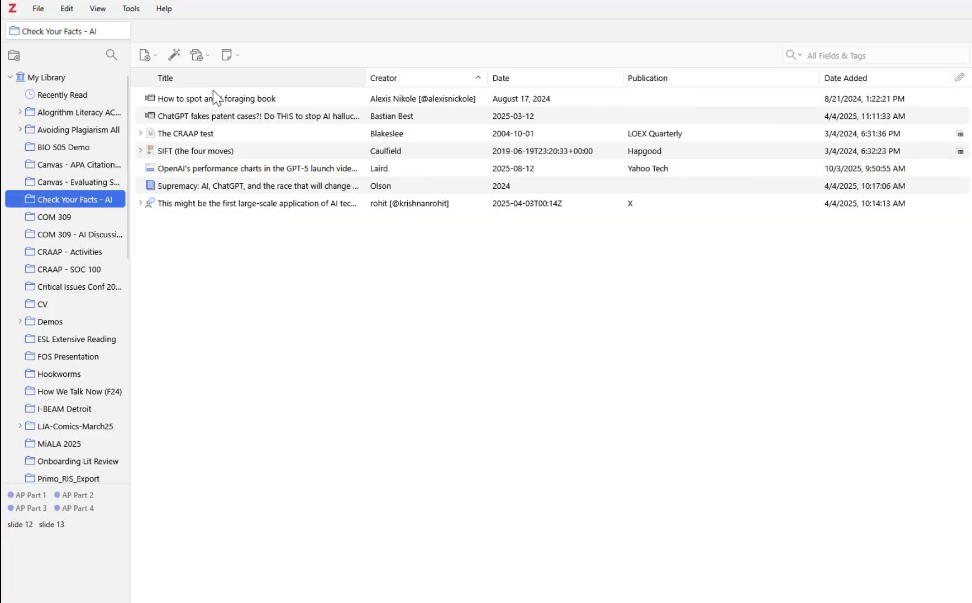
{"action": "left_click", "coordinate": [97, 218]}
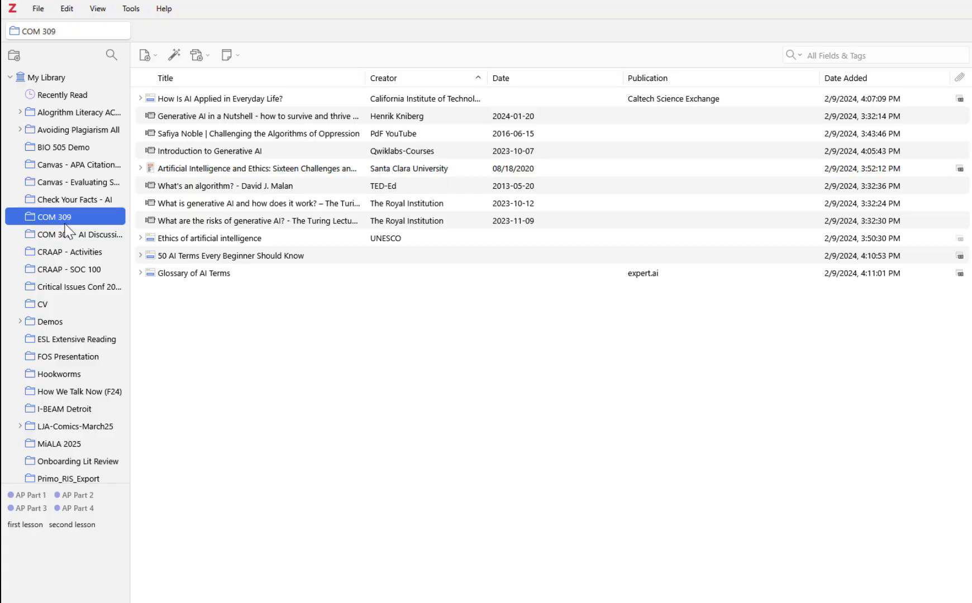
Step: Expand the PSY 400 Capstone collection and view its Intro, Lit Review and Methods subcollections, including the Sub-subcollection inside Intro
{"action": "scroll", "coordinate": [66, 229], "scroll_direction": "down", "scroll_amount": 5}
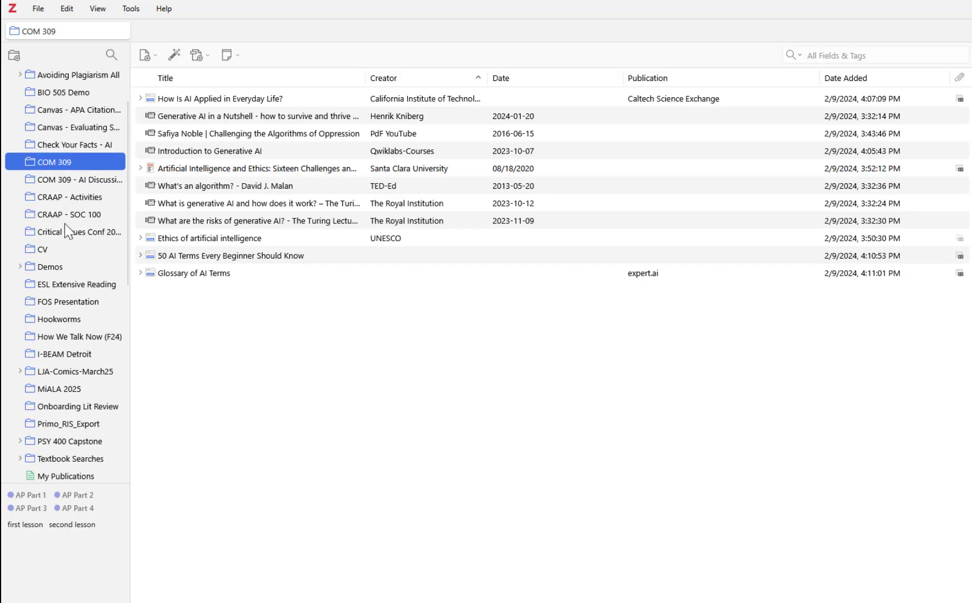
{"action": "left_click", "coordinate": [65, 247]}
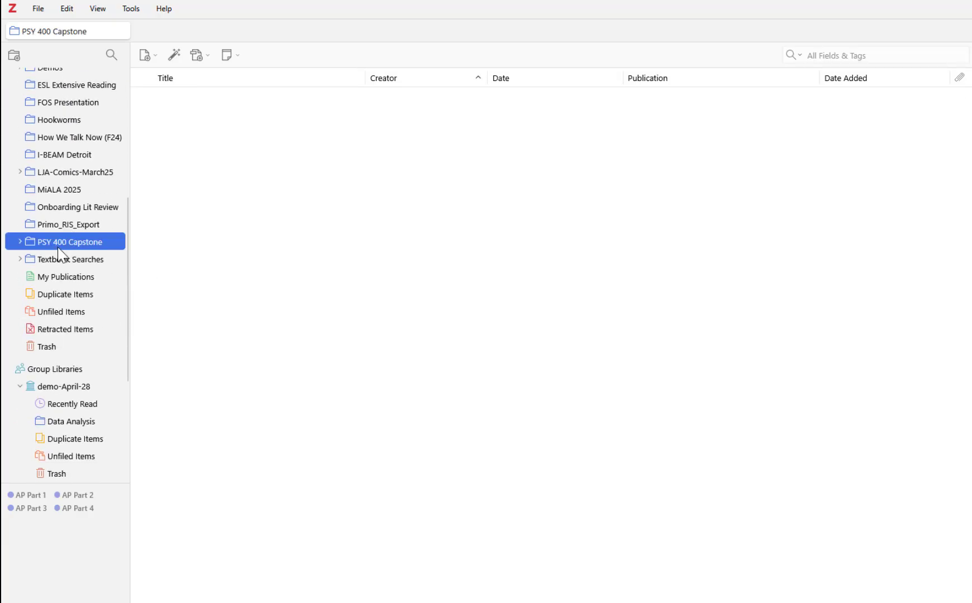
{"action": "left_click", "coordinate": [20, 241]}
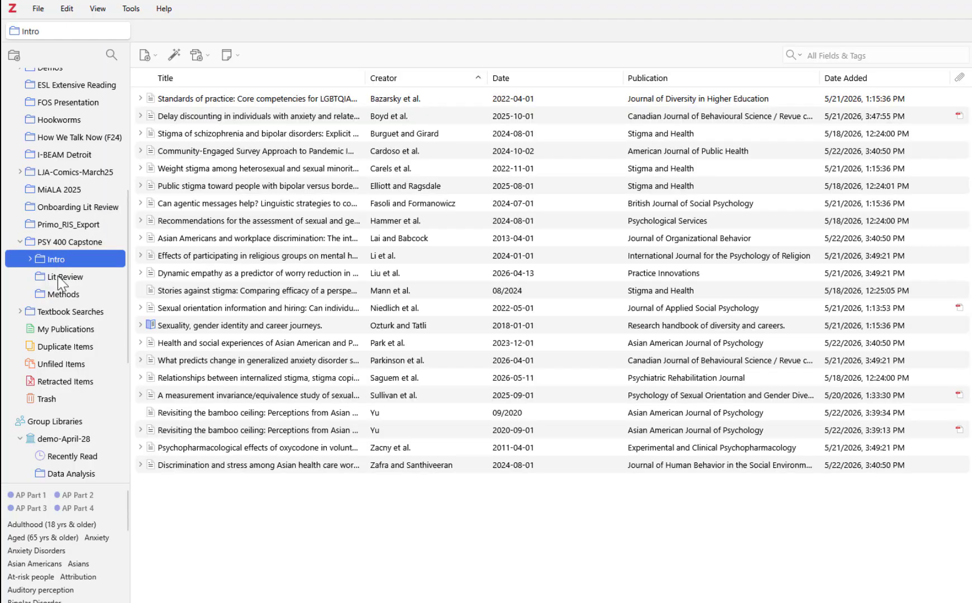
{"action": "left_click", "coordinate": [62, 277]}
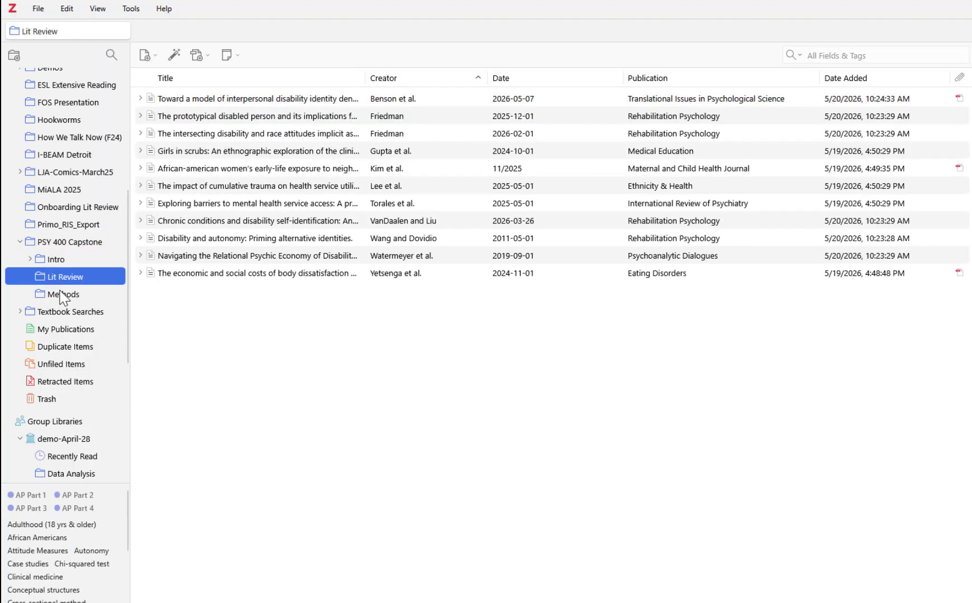
{"action": "left_click", "coordinate": [64, 296]}
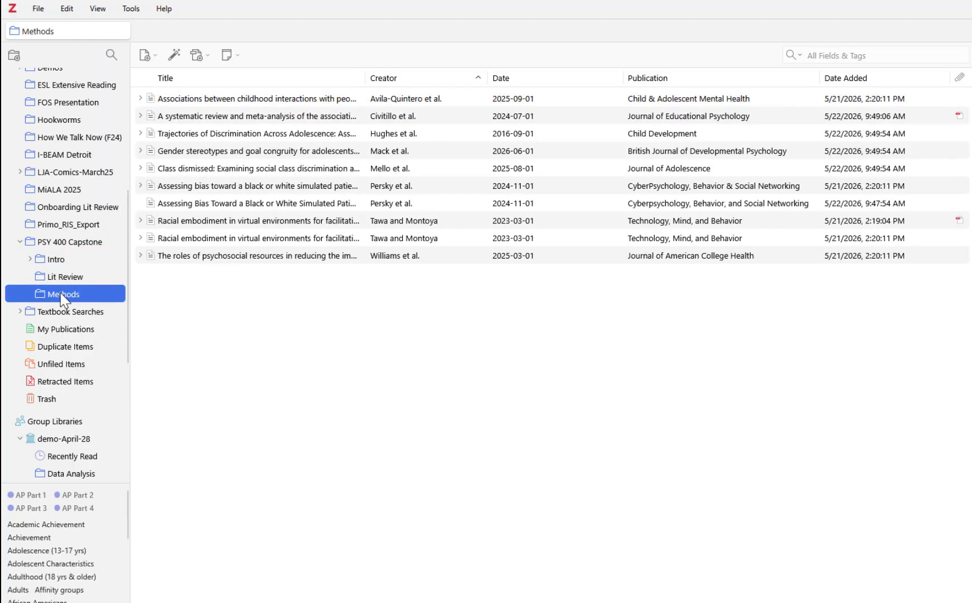
{"action": "left_click", "coordinate": [30, 260]}
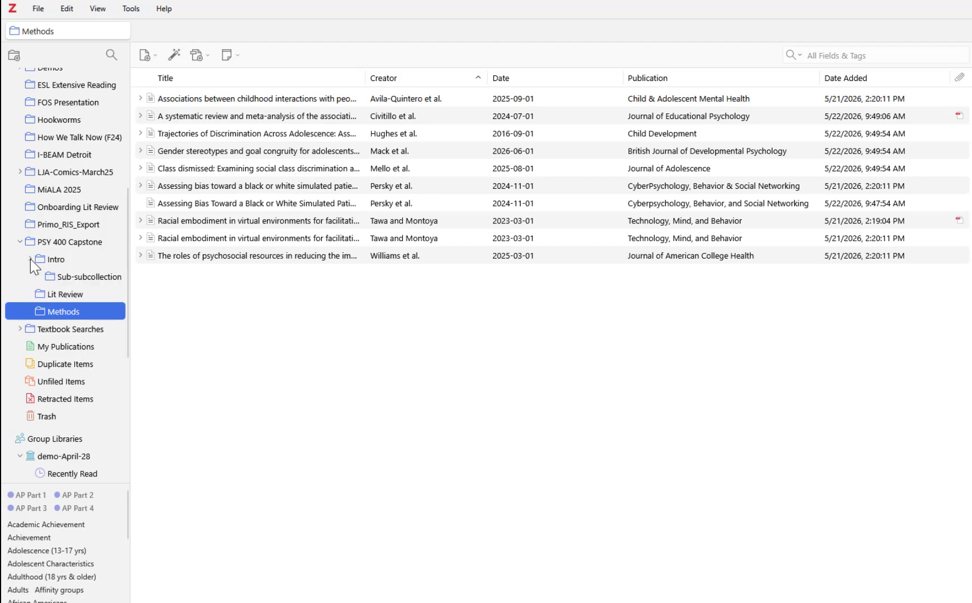
{"action": "left_click", "coordinate": [68, 278]}
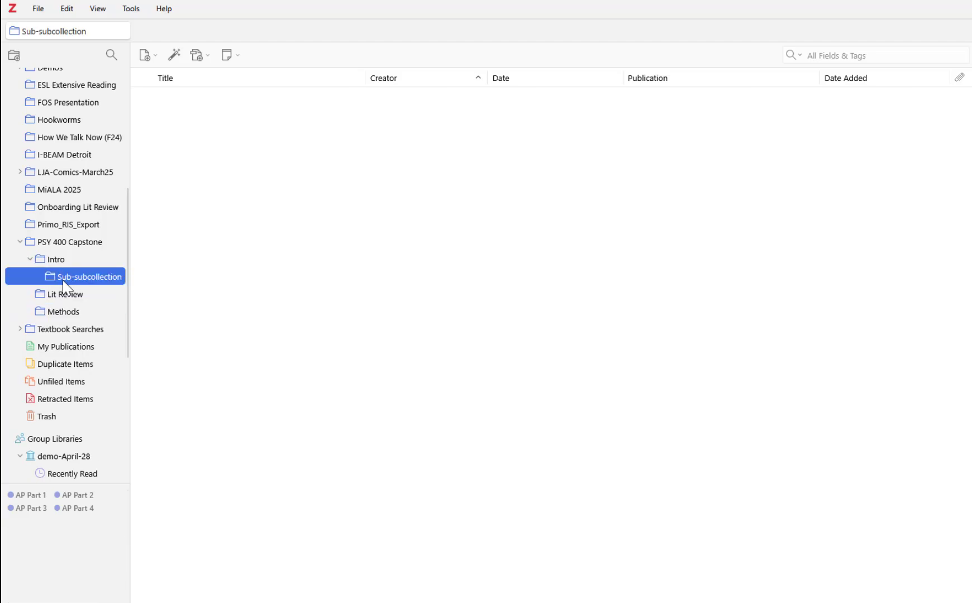
{"action": "left_click", "coordinate": [57, 262]}
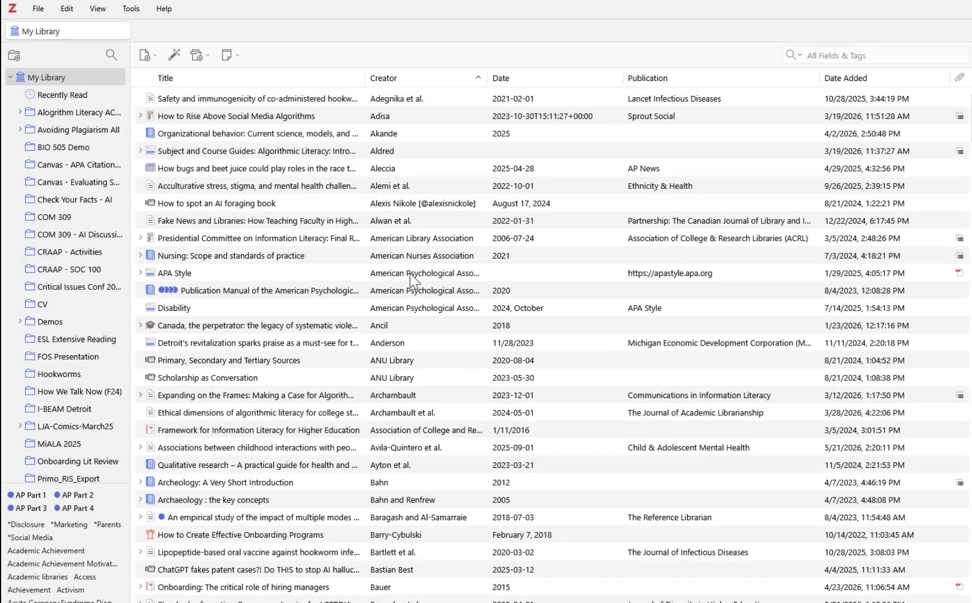
Step: Create a new collection named "New Demo video" inside the Demos collection
{"action": "left_click", "coordinate": [14, 56]}
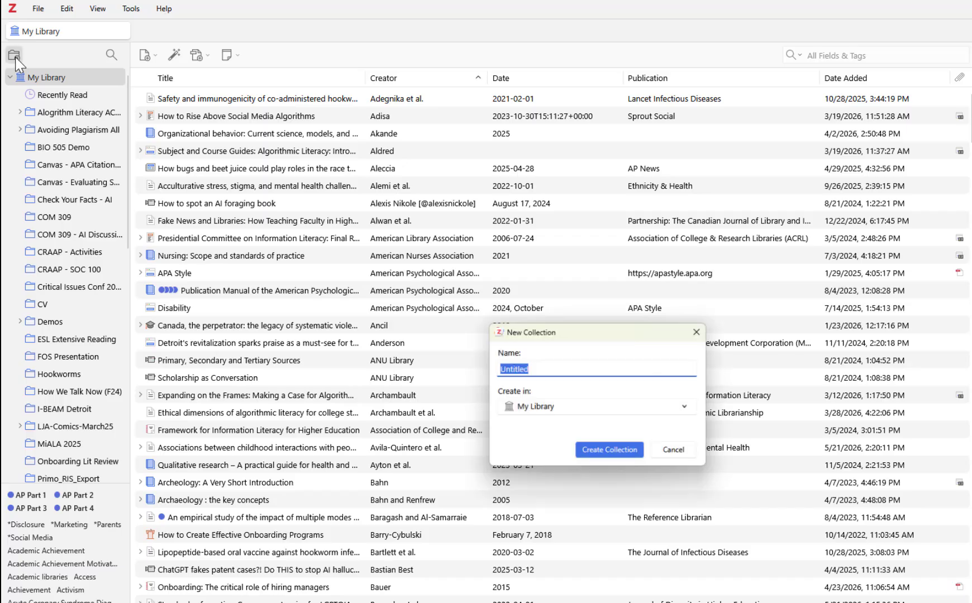
{"action": "type", "text": "Ne"}
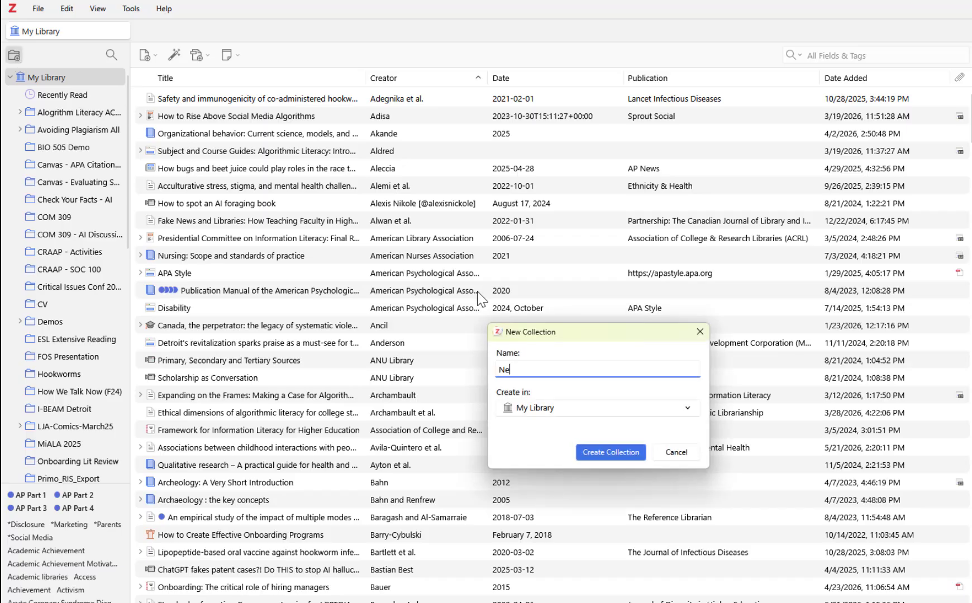
{"action": "type", "text": "w Demo video"}
{"action": "left_click", "coordinate": [569, 413]}
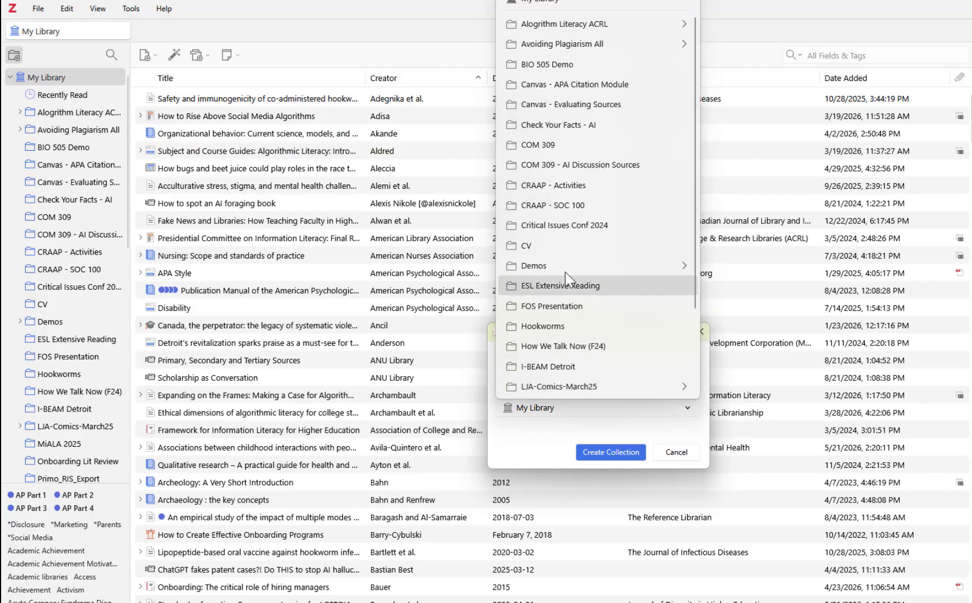
{"action": "mouse_move", "coordinate": [565, 266]}
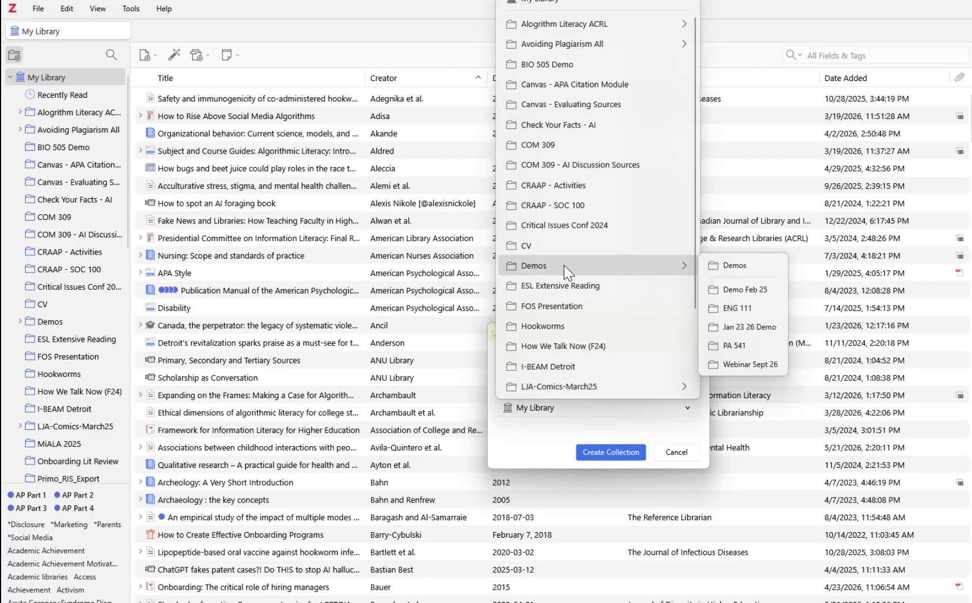
{"action": "left_click", "coordinate": [731, 265]}
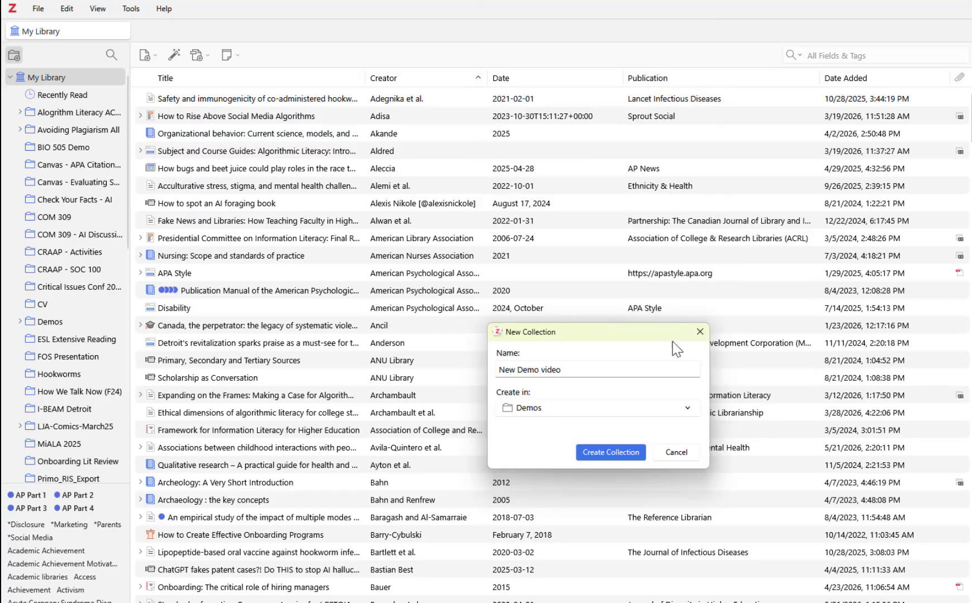
{"action": "left_click", "coordinate": [612, 451]}
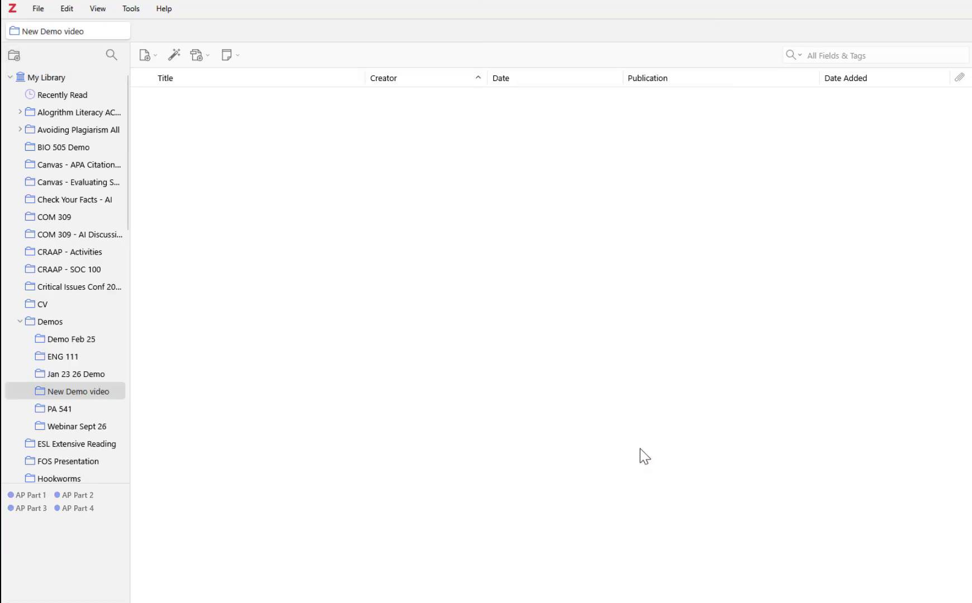
Step: Inspect the creation options for Demos and My Library, opening and cancelling a new subcollection under Demos
{"action": "left_click", "coordinate": [52, 324]}
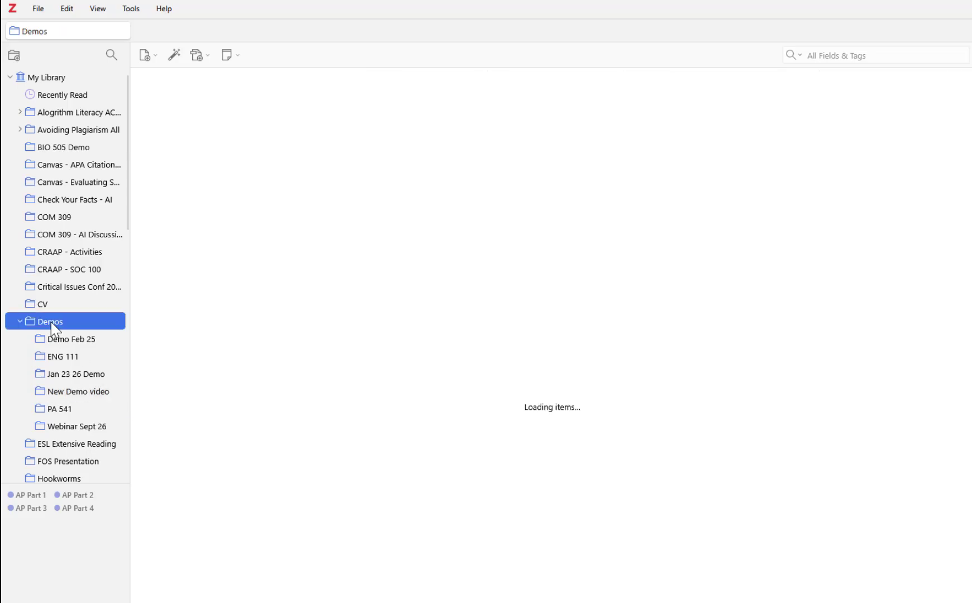
{"action": "right_click", "coordinate": [53, 327]}
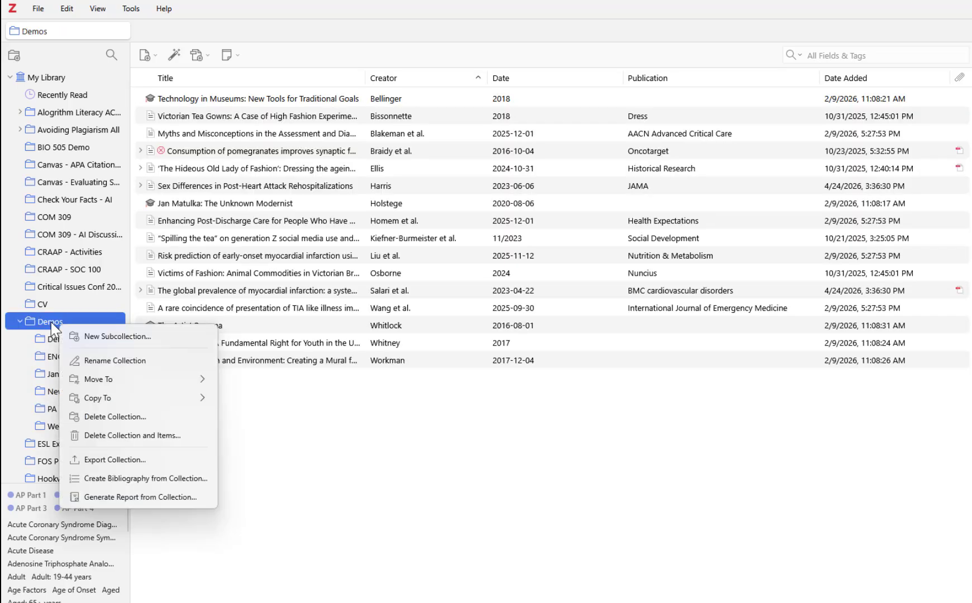
{"action": "right_click", "coordinate": [53, 82]}
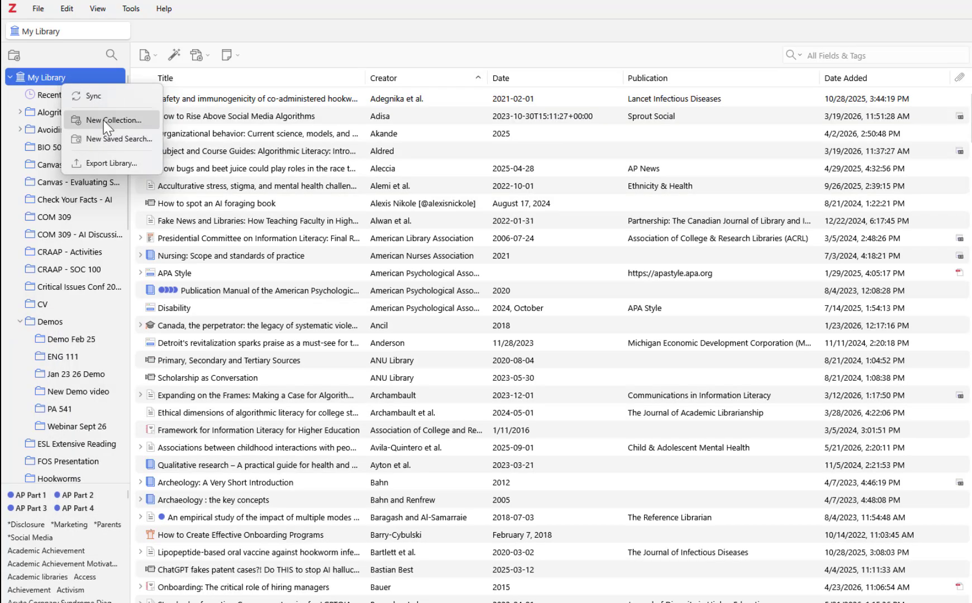
{"action": "right_click", "coordinate": [62, 328]}
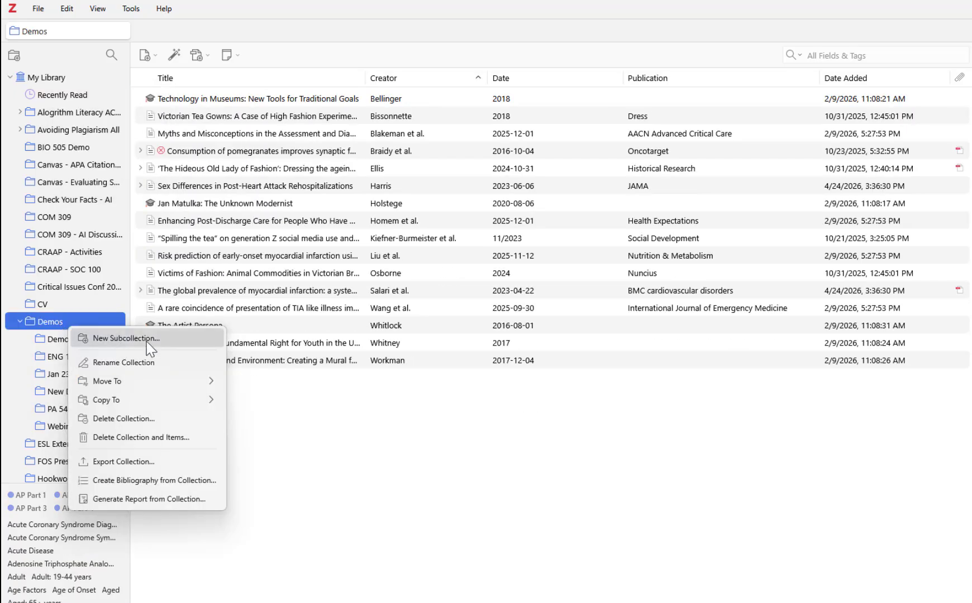
{"action": "left_click", "coordinate": [126, 338]}
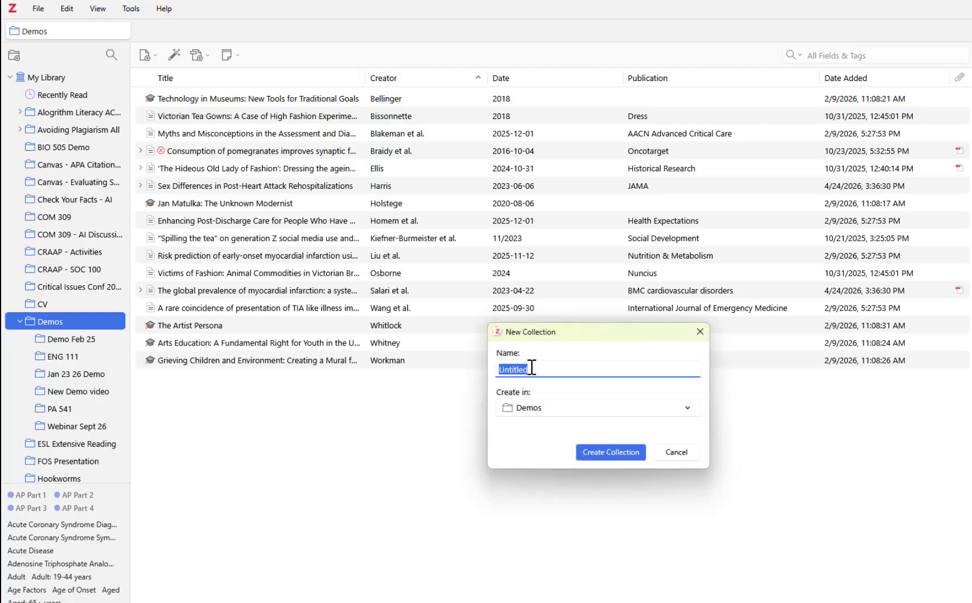
{"action": "left_click", "coordinate": [675, 454]}
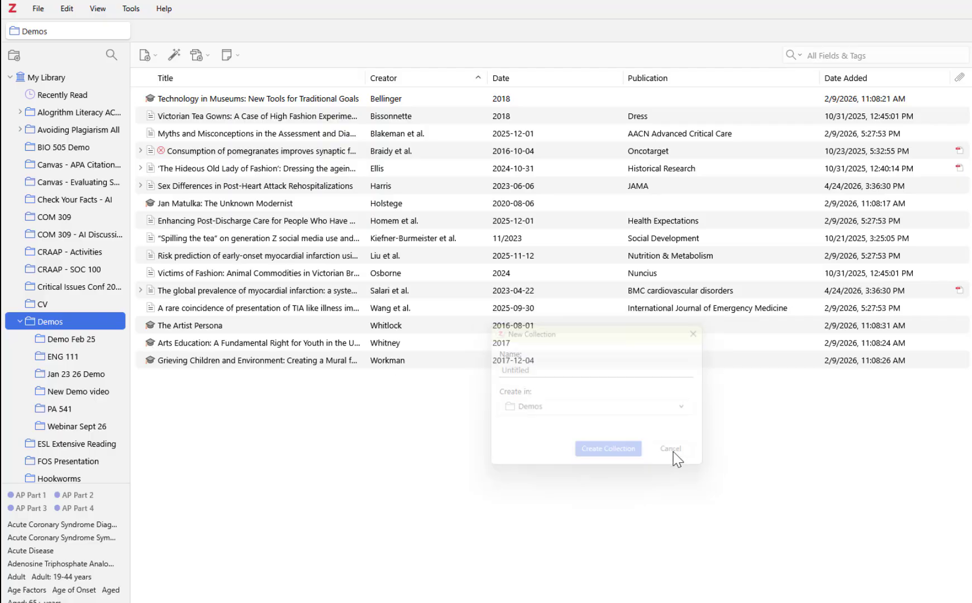
Step: Review the destinations available for moving or copying the Demo Feb 25 collection
{"action": "right_click", "coordinate": [94, 320]}
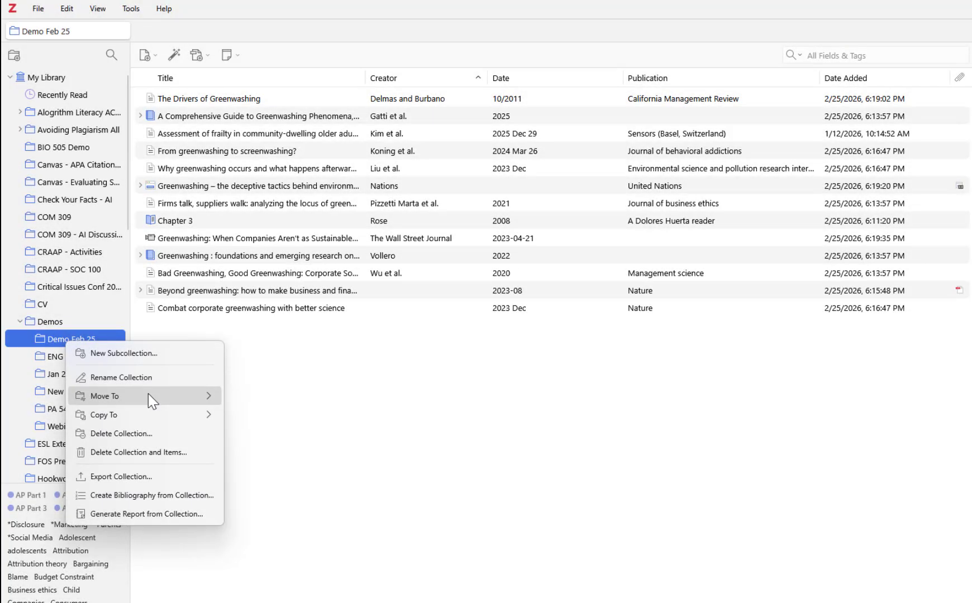
{"action": "mouse_move", "coordinate": [148, 394]}
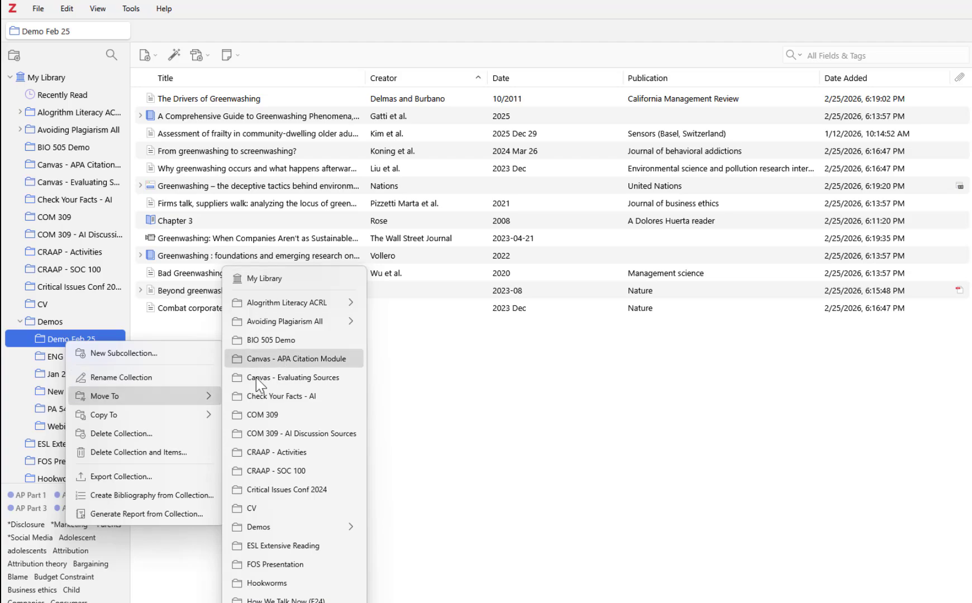
{"action": "mouse_move", "coordinate": [192, 421]}
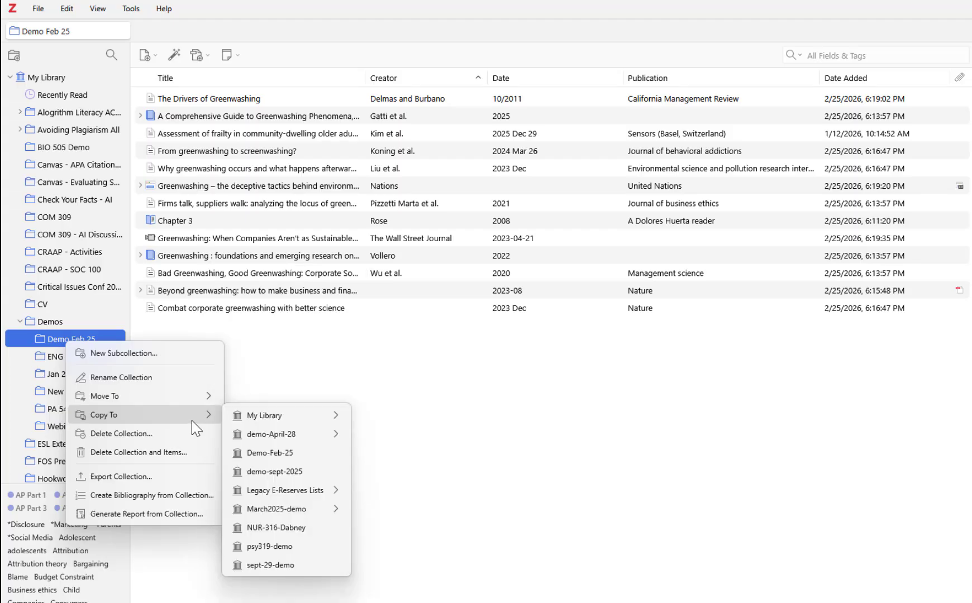
{"action": "mouse_move", "coordinate": [224, 416]}
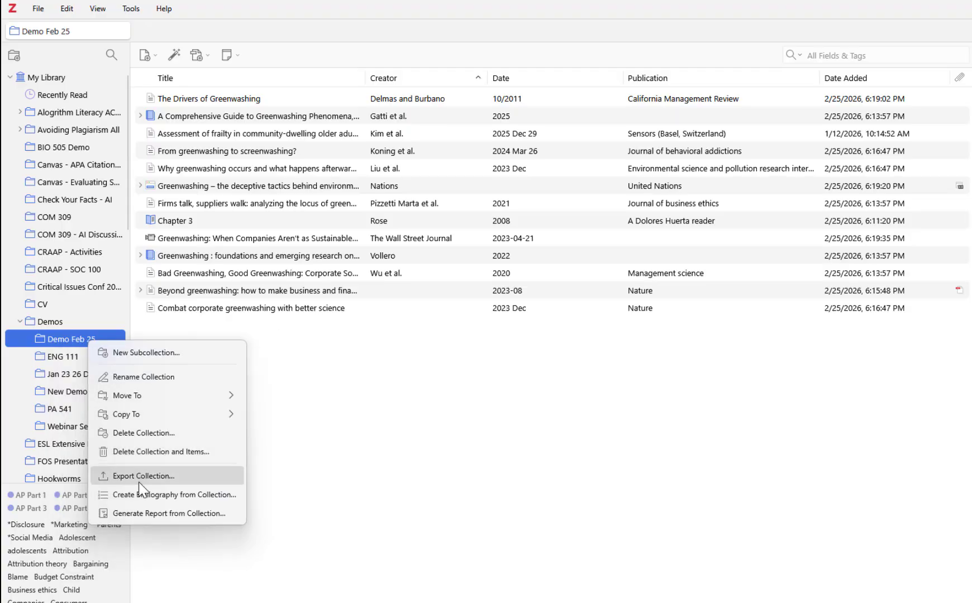
Step: Review the export formats available for the Demo Feb 25 collection and close the export dialog without exporting
{"action": "left_click", "coordinate": [138, 482]}
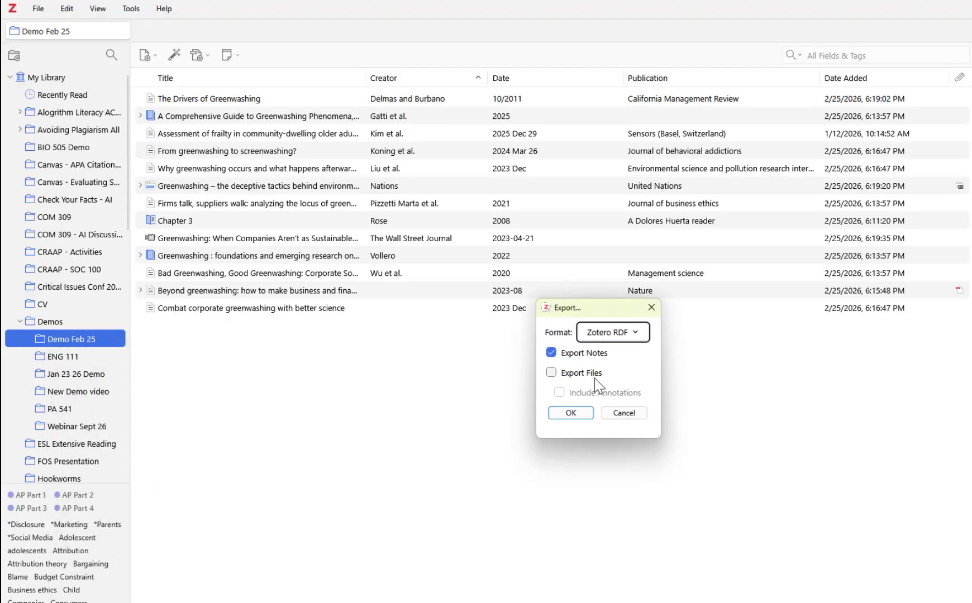
{"action": "left_click", "coordinate": [621, 337]}
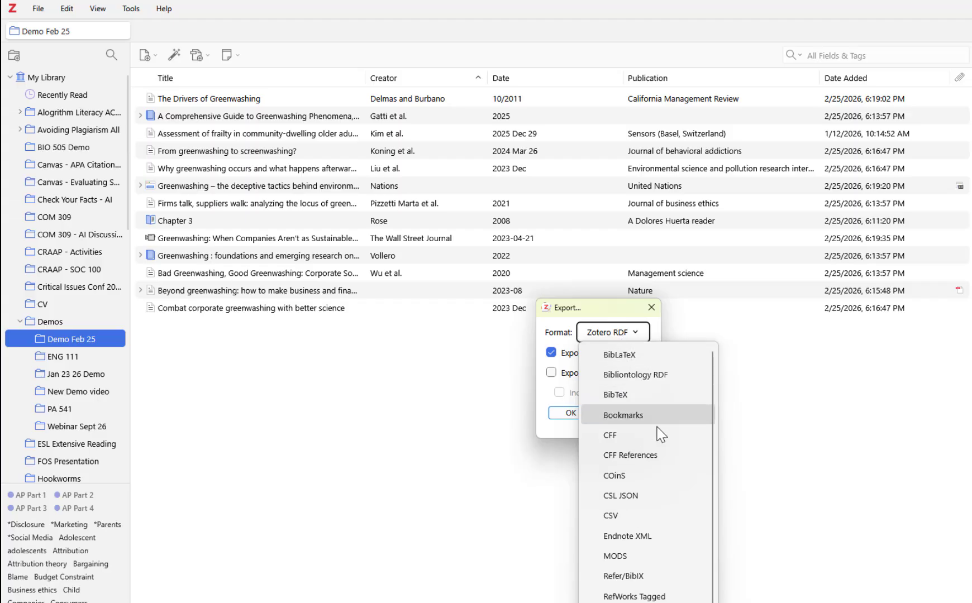
{"action": "left_click", "coordinate": [658, 311]}
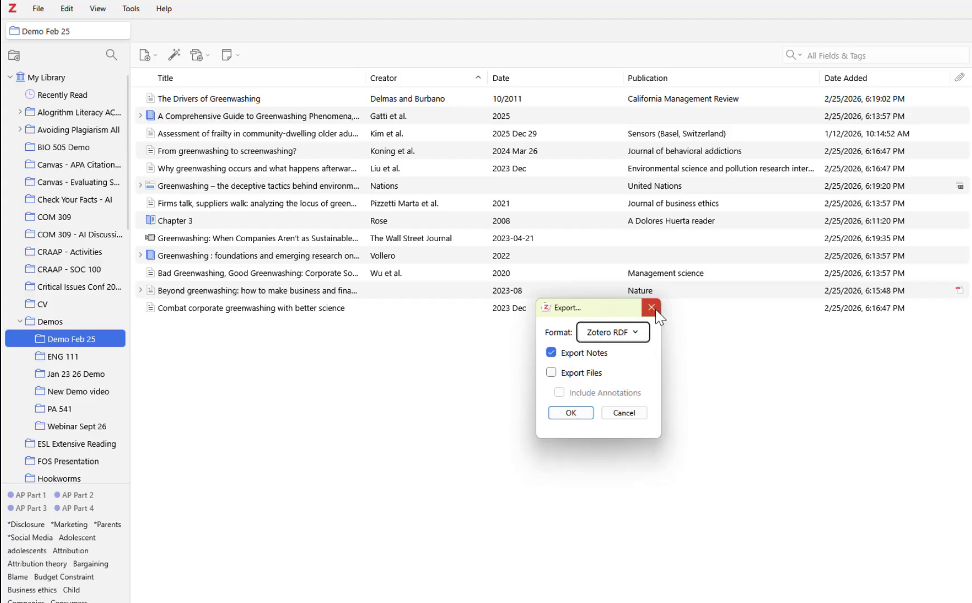
{"action": "left_click", "coordinate": [652, 309]}
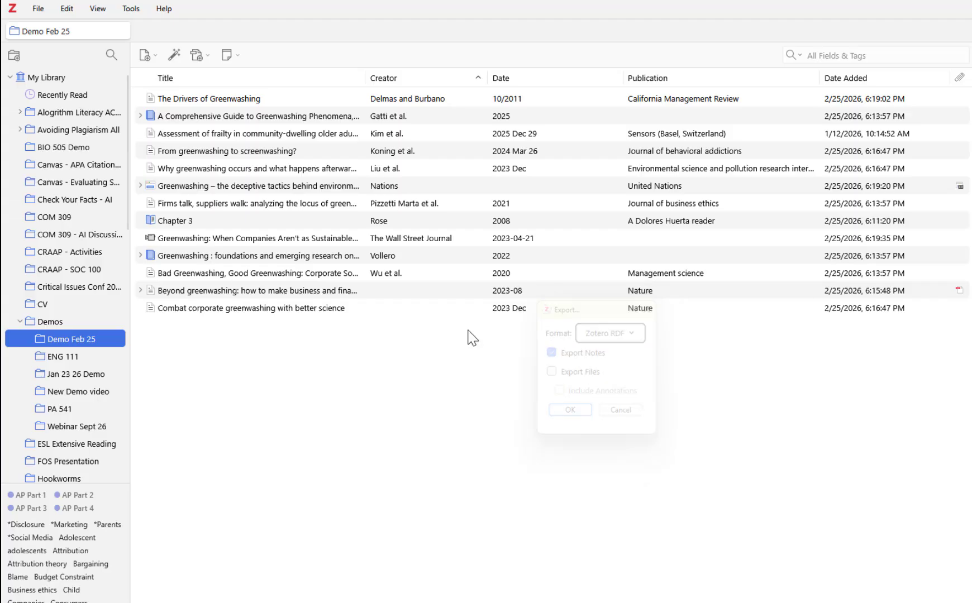
Step: Generate a report from the Week 2 collection under the algorithm literacy collection and look through its entries
{"action": "right_click", "coordinate": [81, 339]}
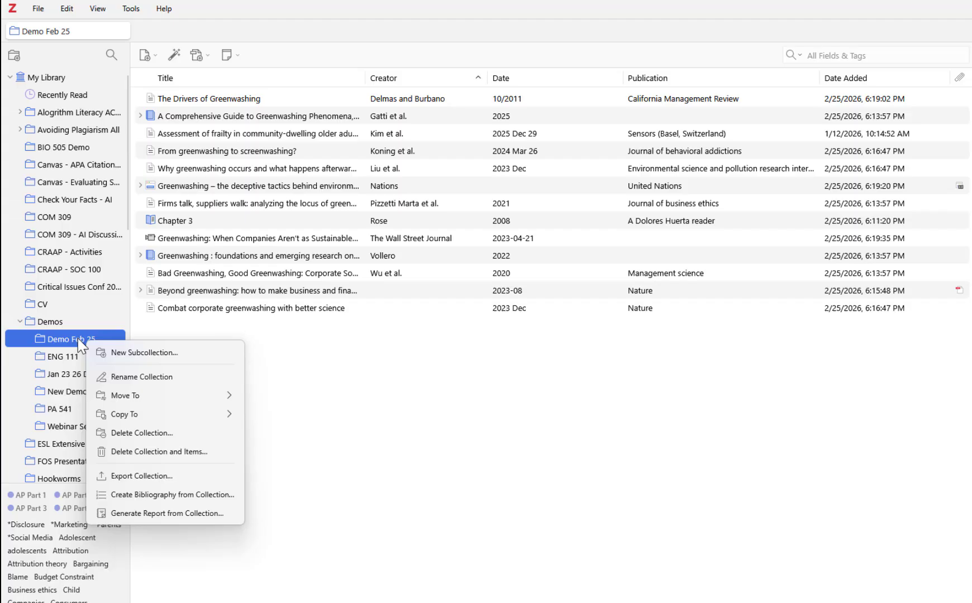
{"action": "left_click", "coordinate": [131, 496]}
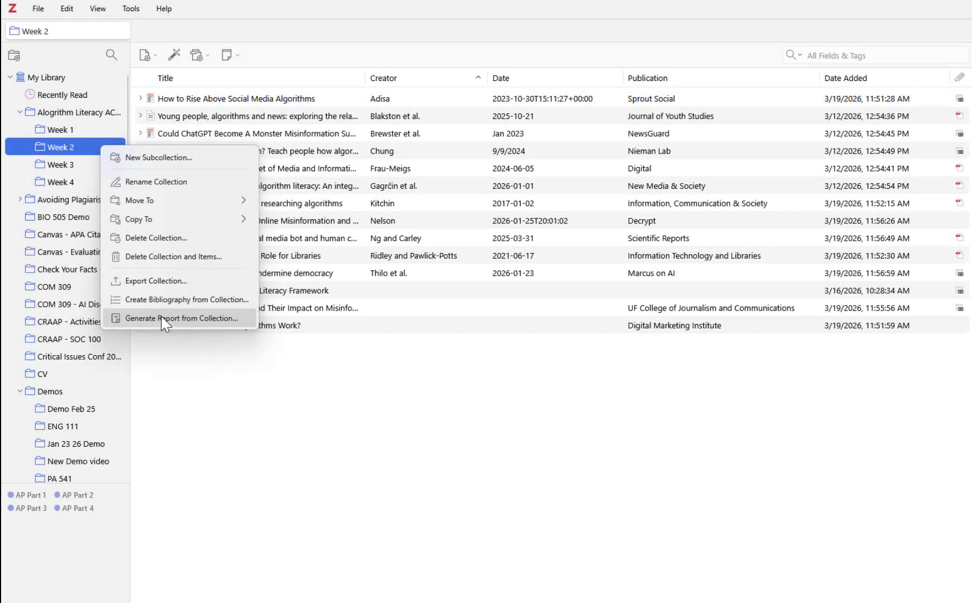
{"action": "left_click", "coordinate": [205, 318]}
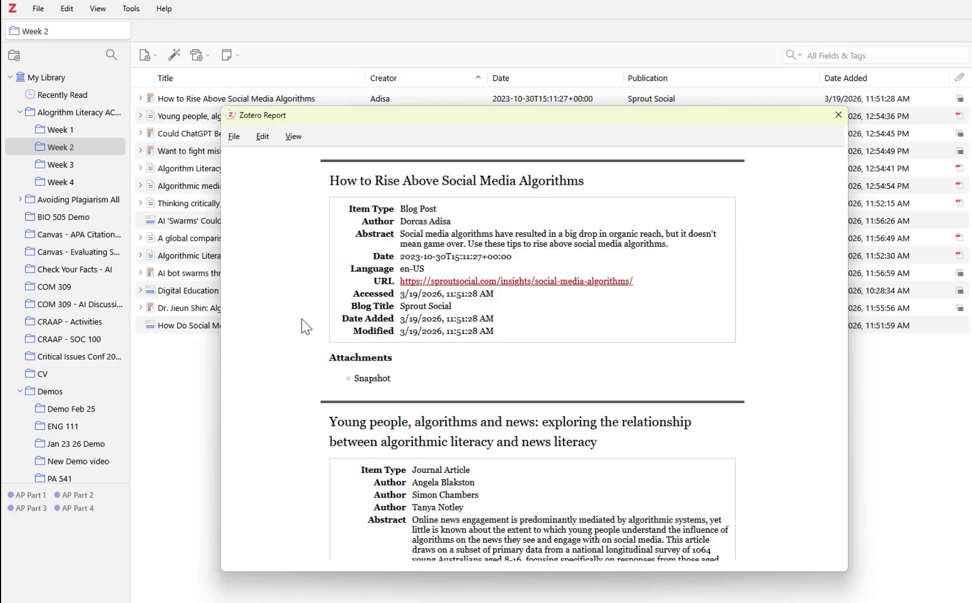
{"action": "scroll", "coordinate": [385, 382], "scroll_direction": "down", "scroll_amount": 12}
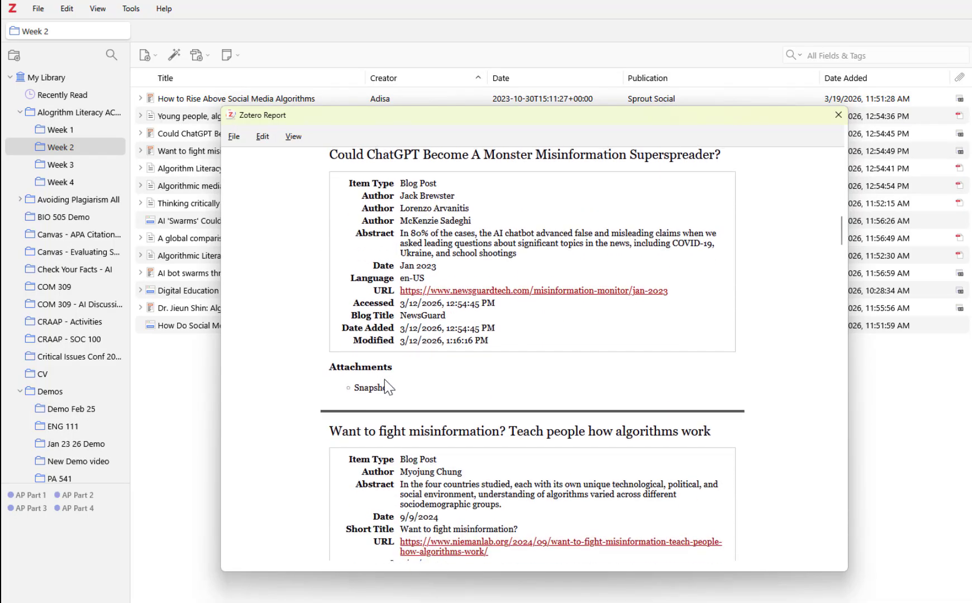
Step: Read through the Week 2 report down to the annotations of "A global comparison of social media bot and human characteristics" and close the report
{"action": "scroll", "coordinate": [385, 380], "scroll_direction": "down", "scroll_amount": 12}
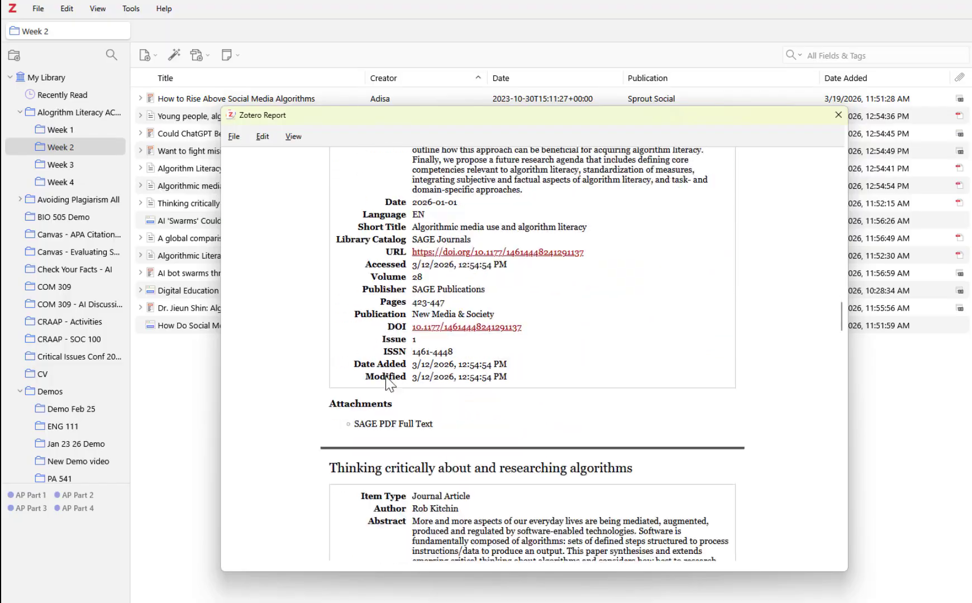
{"action": "scroll", "coordinate": [389, 384], "scroll_direction": "down", "scroll_amount": 12}
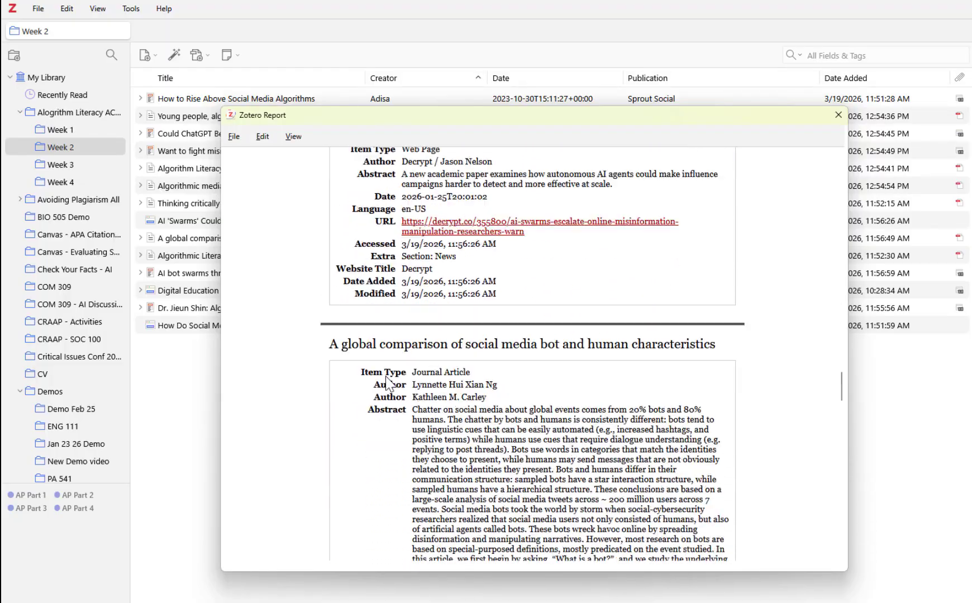
{"action": "scroll", "coordinate": [389, 384], "scroll_direction": "down", "scroll_amount": 10}
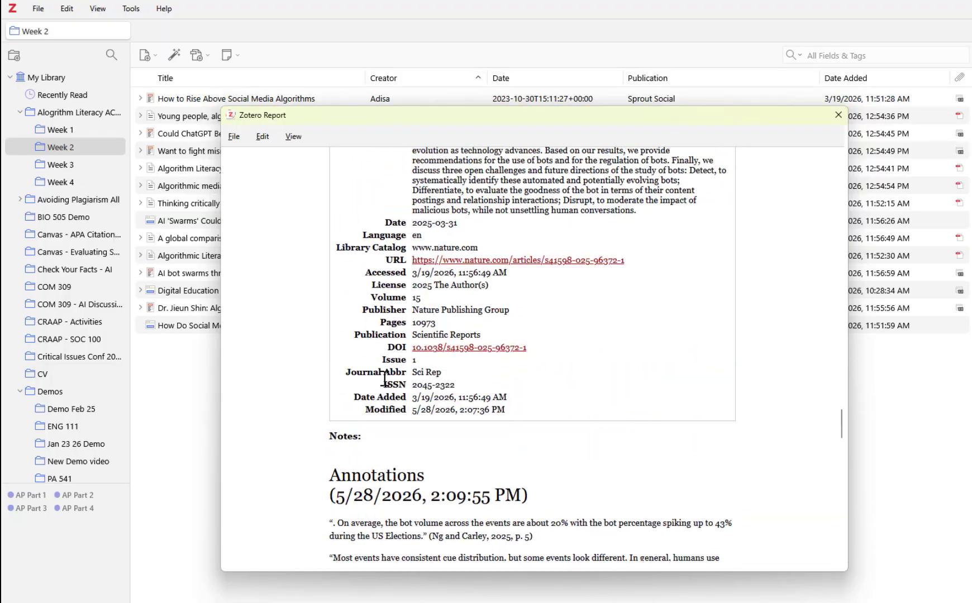
{"action": "scroll", "coordinate": [385, 381], "scroll_direction": "up", "scroll_amount": 5}
{"action": "scroll", "coordinate": [384, 384], "scroll_direction": "down", "scroll_amount": 9}
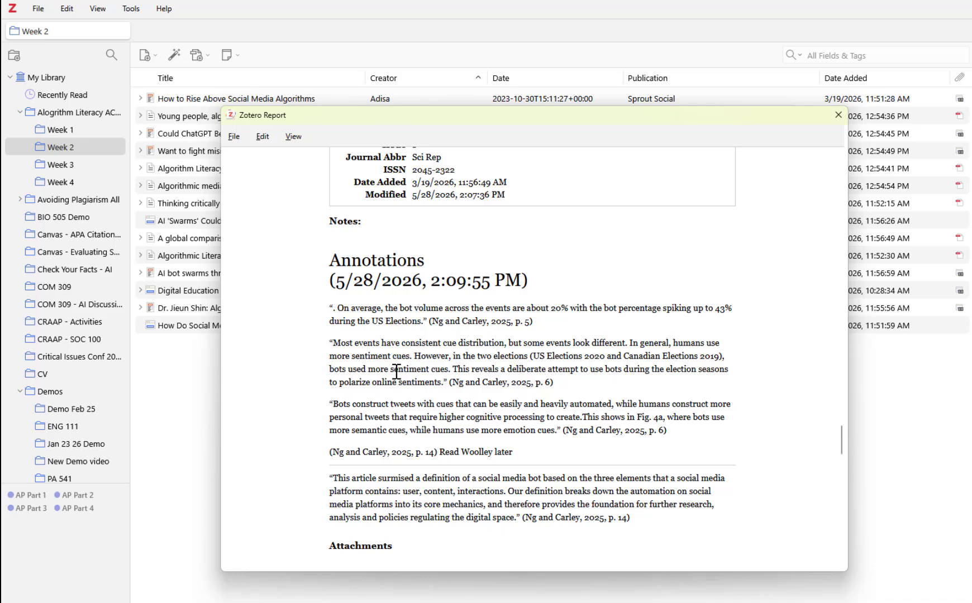
{"action": "scroll", "coordinate": [396, 373], "scroll_direction": "down", "scroll_amount": 2}
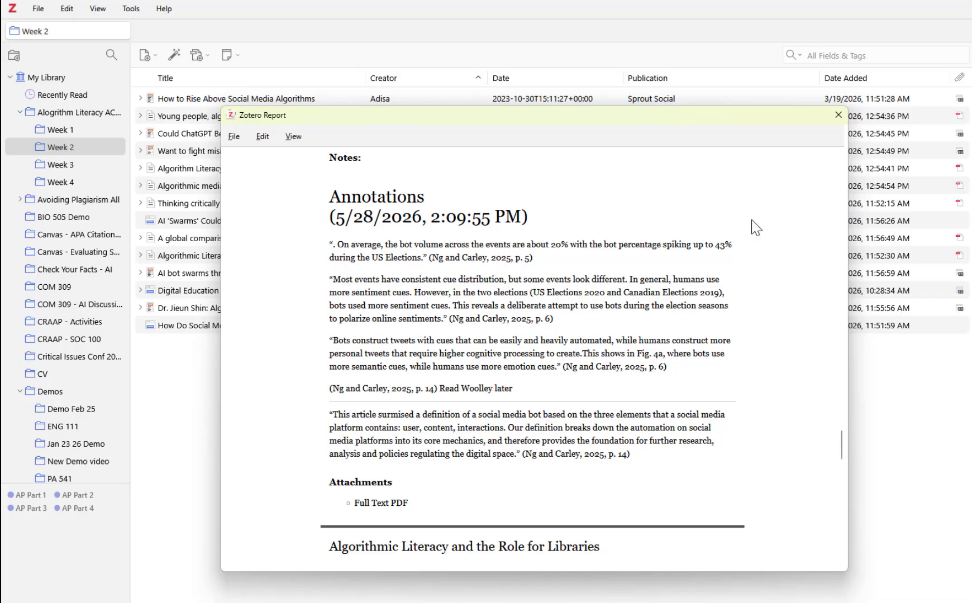
{"action": "left_click", "coordinate": [838, 116]}
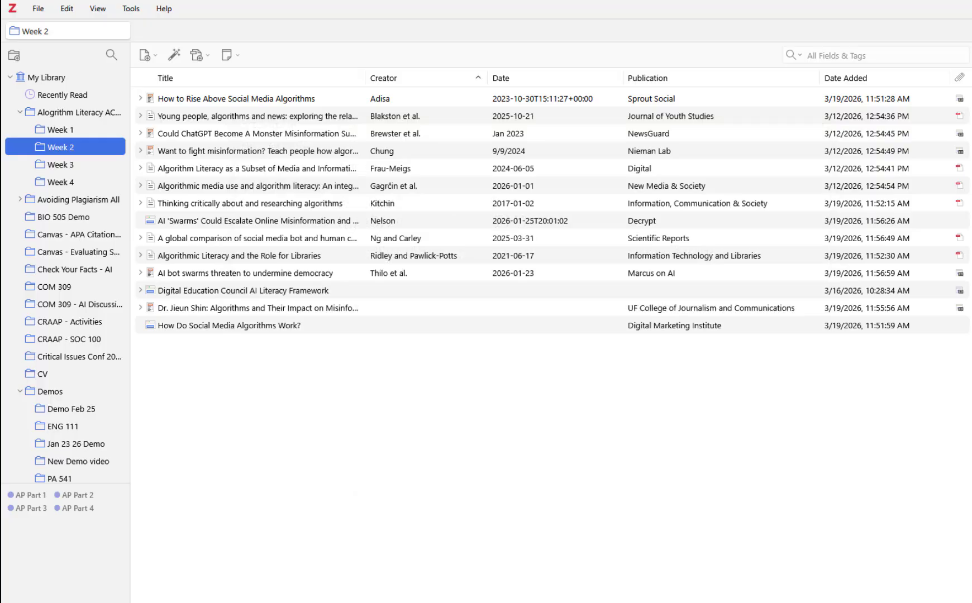
Step: Show items from subcollections in the Alogrithm Literacy ACRL parent collection
{"action": "left_click", "coordinate": [78, 115]}
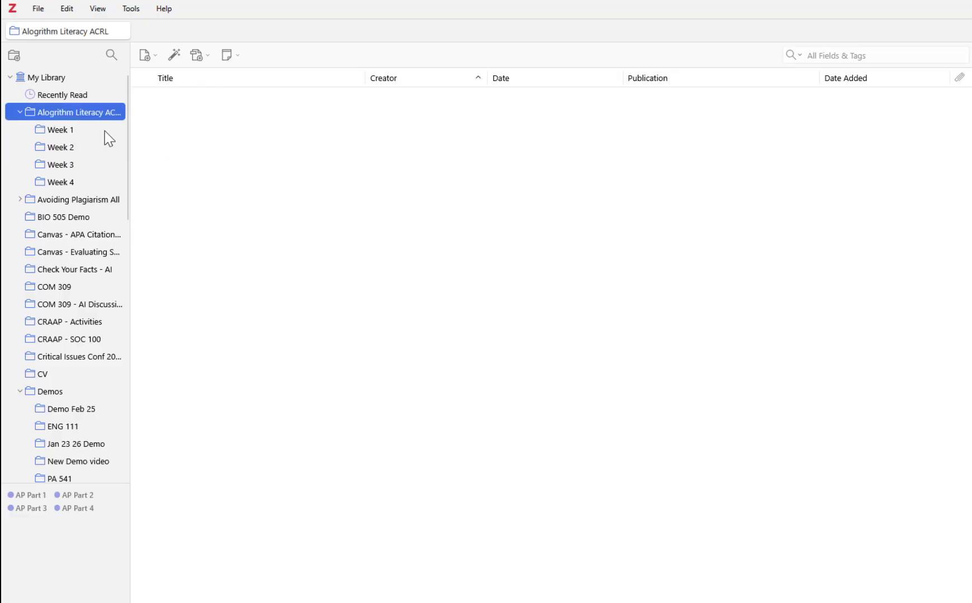
{"action": "left_click", "coordinate": [100, 10]}
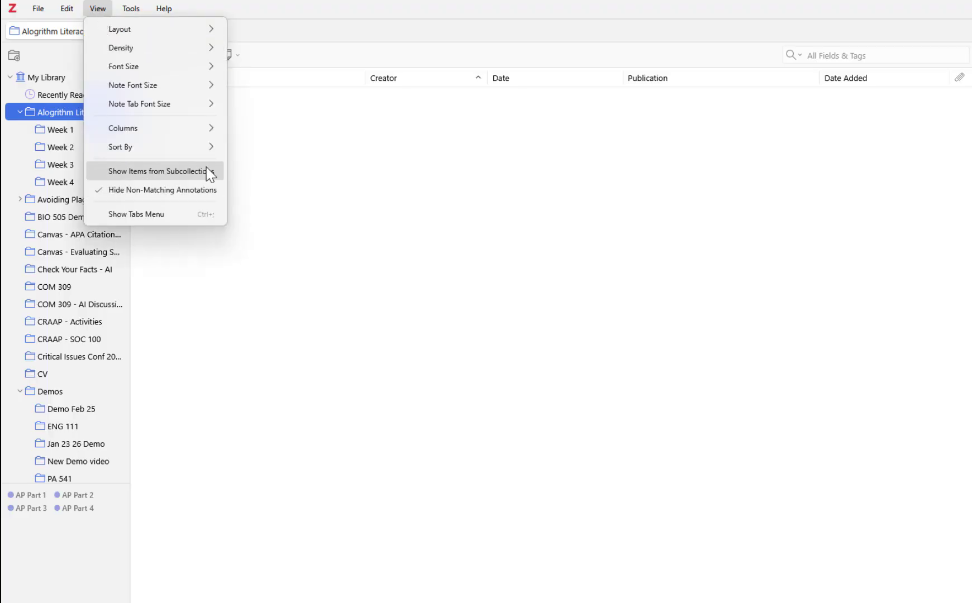
{"action": "left_click", "coordinate": [219, 175]}
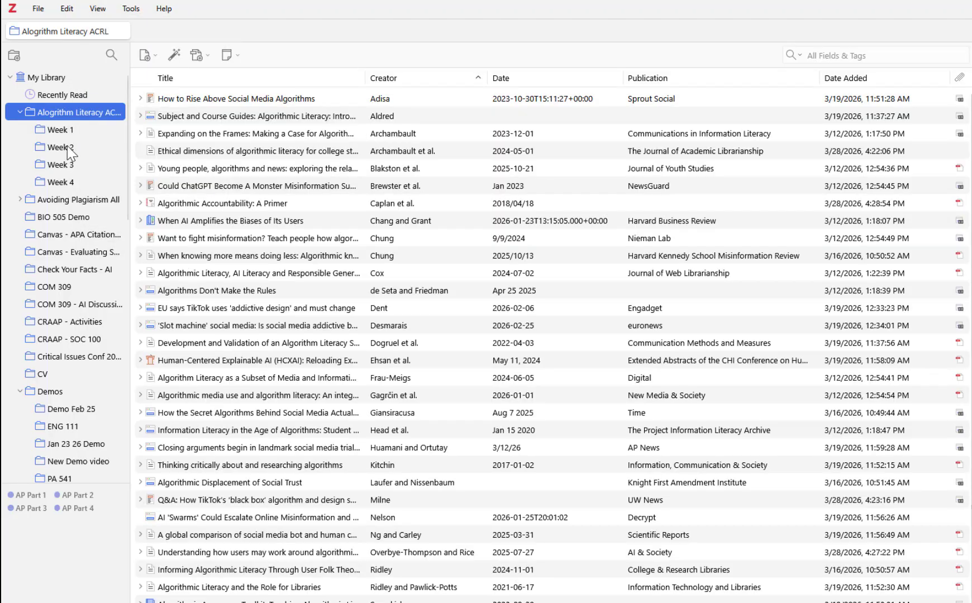
Step: Compare the items in the Week 1, Week 2 and Week 3 subcollections with the full list in Alogrithm Literacy ACRL
{"action": "left_click", "coordinate": [63, 133]}
{"action": "left_click", "coordinate": [64, 148]}
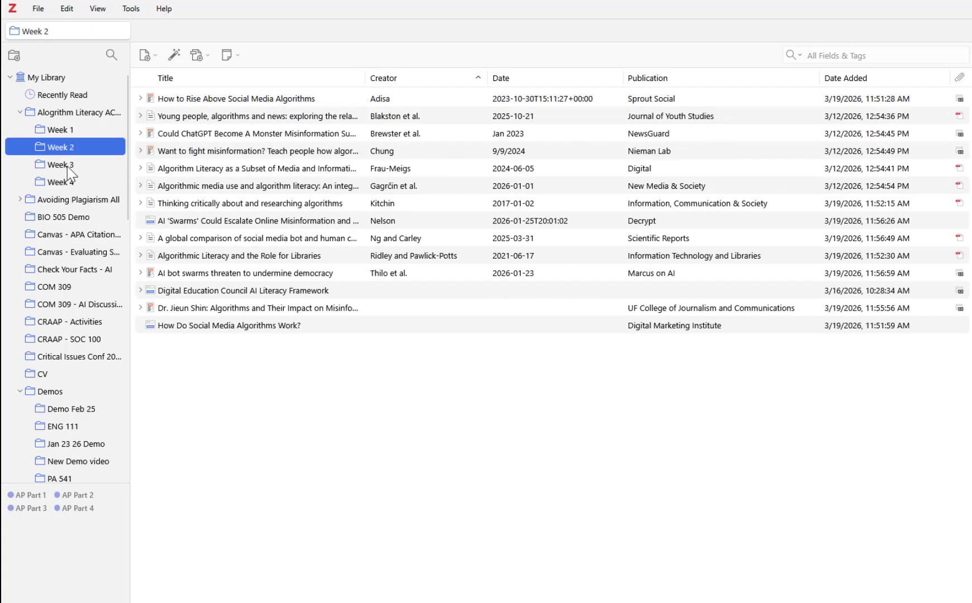
{"action": "left_click", "coordinate": [67, 167]}
{"action": "left_click", "coordinate": [71, 114]}
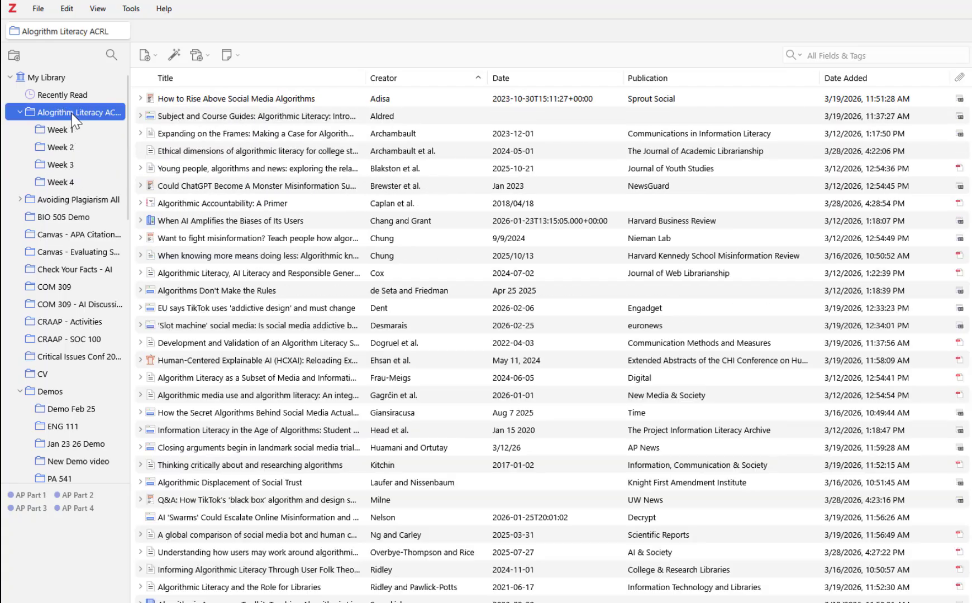
{"action": "scroll", "coordinate": [218, 379], "scroll_direction": "down", "scroll_amount": 3}
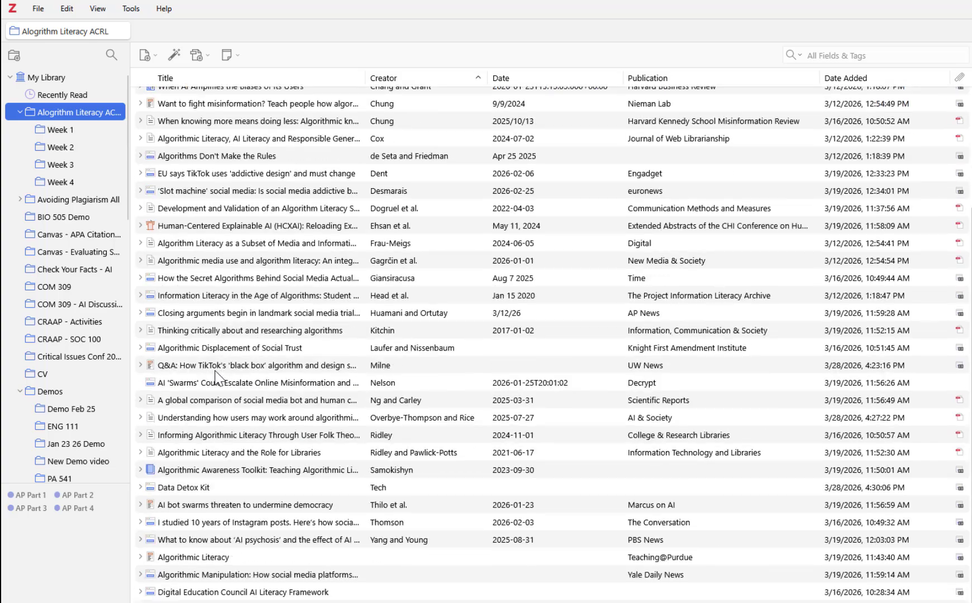
{"action": "scroll", "coordinate": [218, 379], "scroll_direction": "up", "scroll_amount": 3}
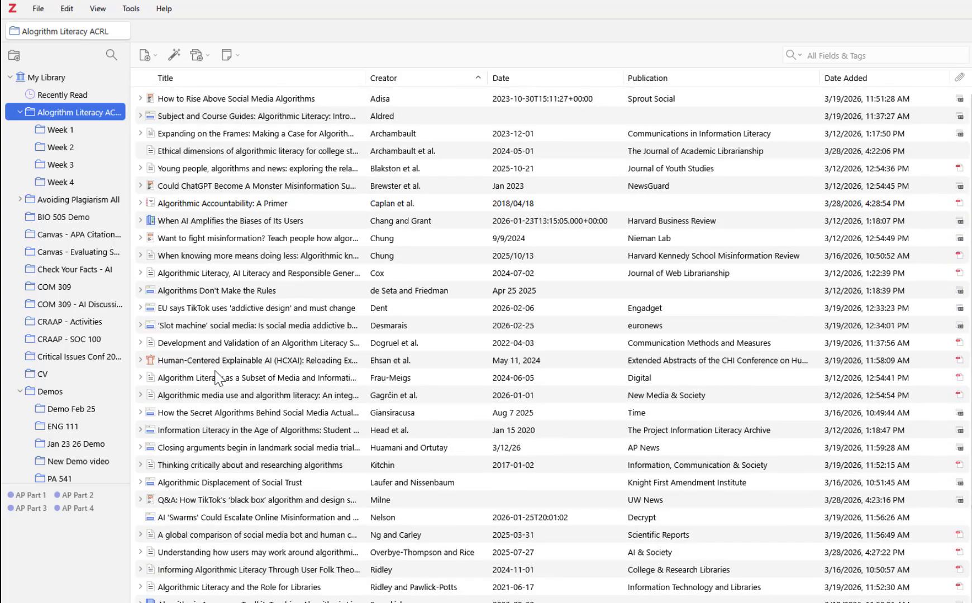
Step: Compare the items in PSY 400 Capstone with those in its Intro and Lit Review subcollections, returning to the parent collection's options
{"action": "scroll", "coordinate": [127, 368], "scroll_direction": "down", "scroll_amount": 7}
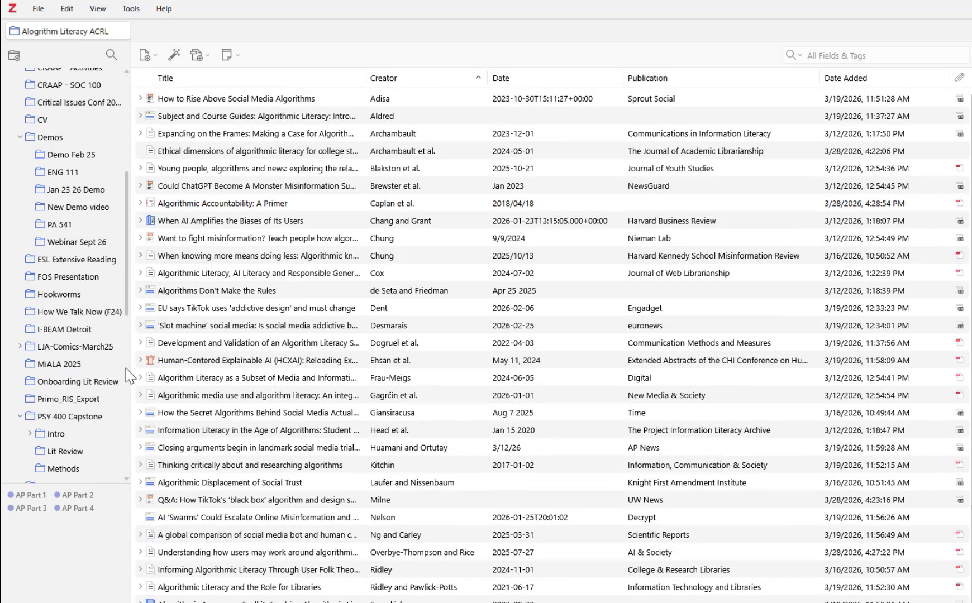
{"action": "left_click", "coordinate": [97, 292]}
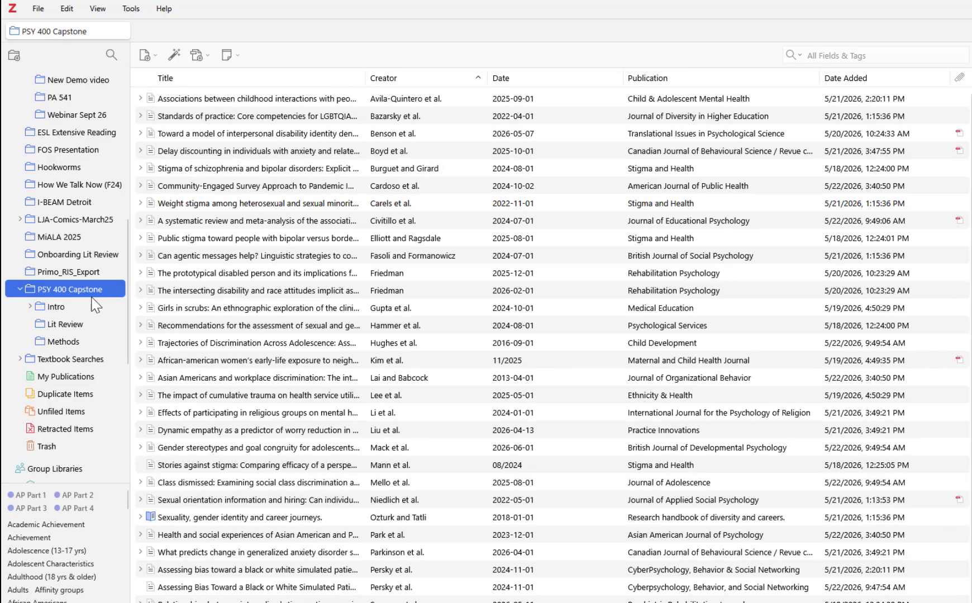
{"action": "left_click", "coordinate": [61, 309]}
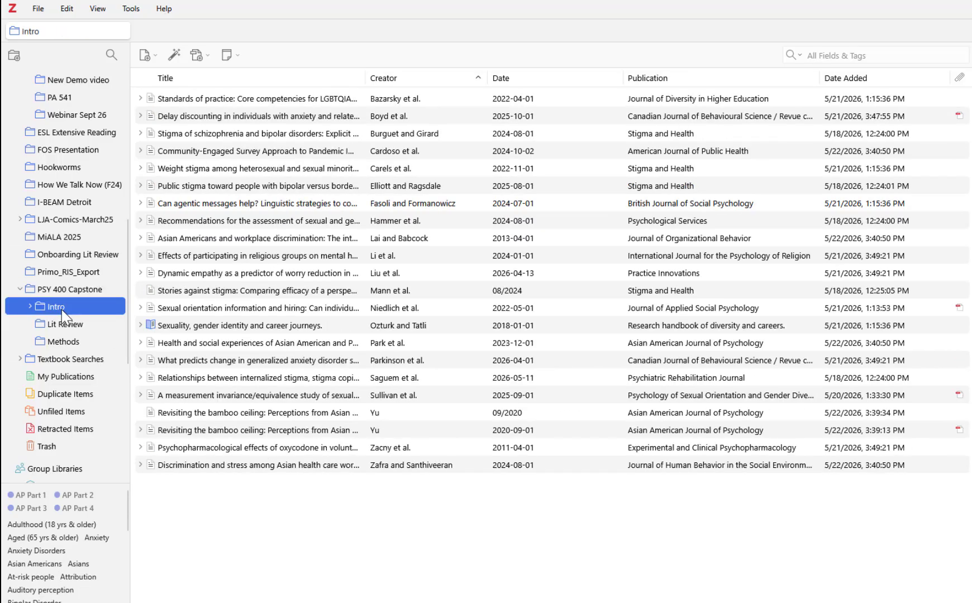
{"action": "left_click", "coordinate": [67, 325]}
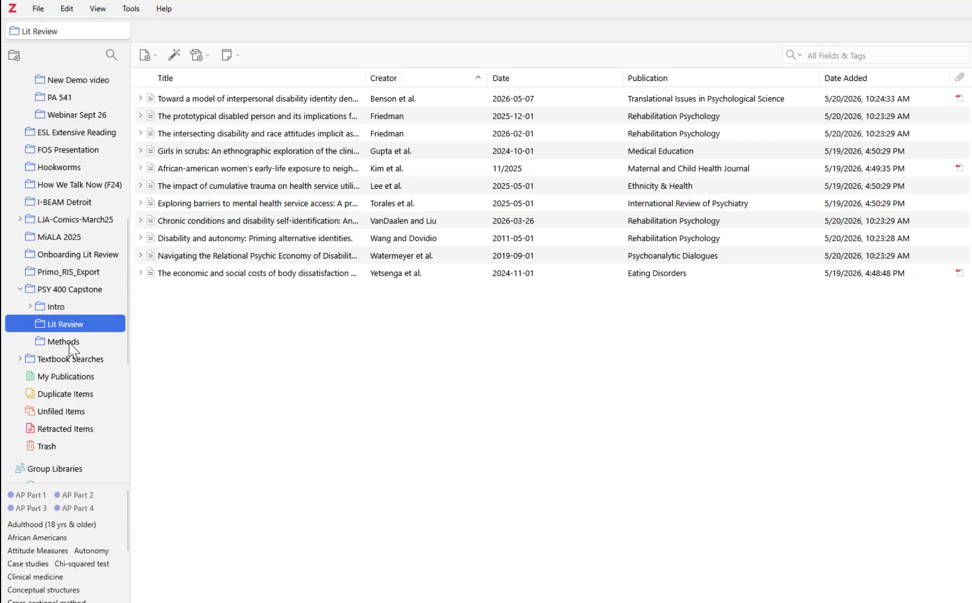
{"action": "left_click", "coordinate": [77, 290]}
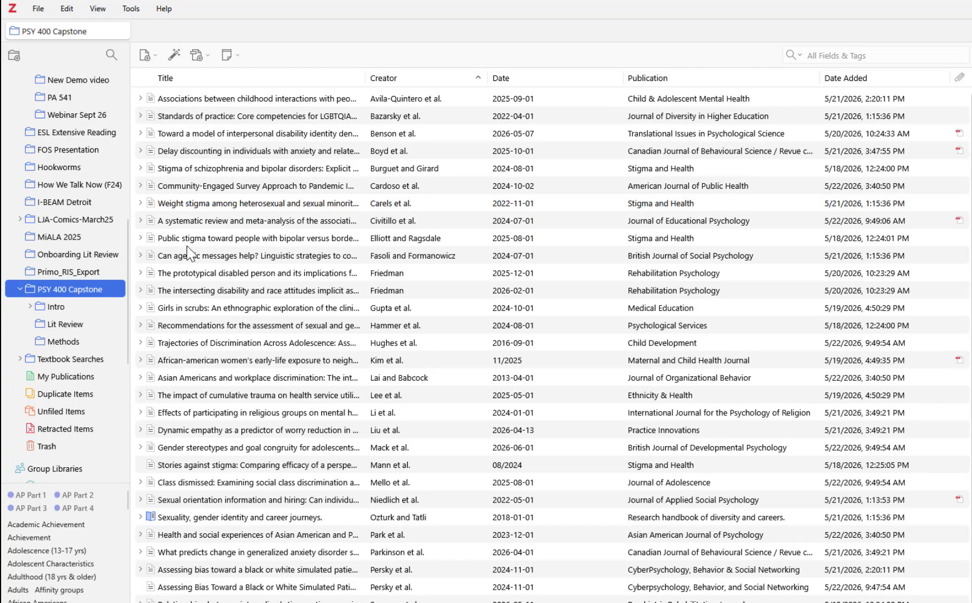
{"action": "right_click", "coordinate": [100, 295]}
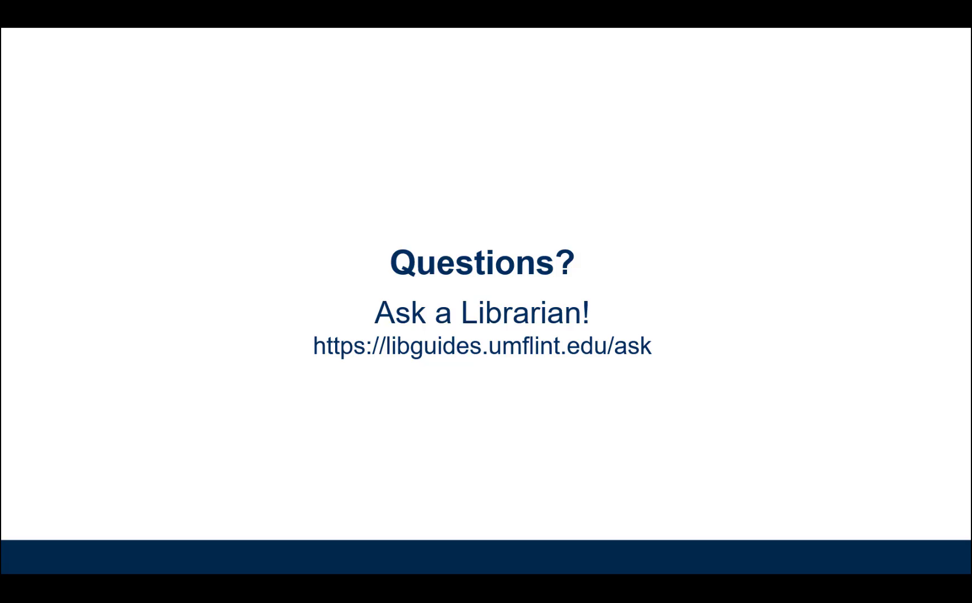
{"action": "left_click", "coordinate": [63, 586]}
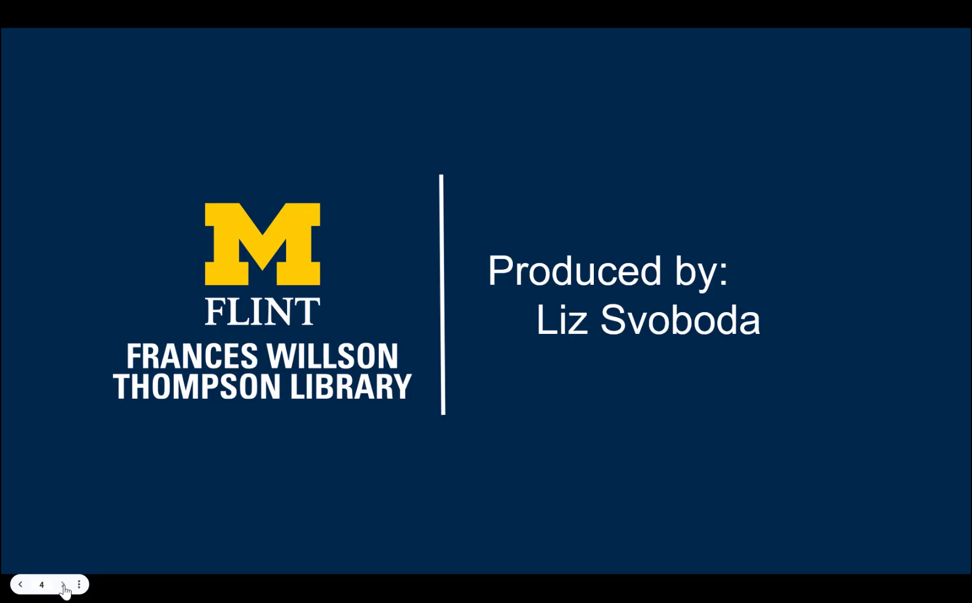